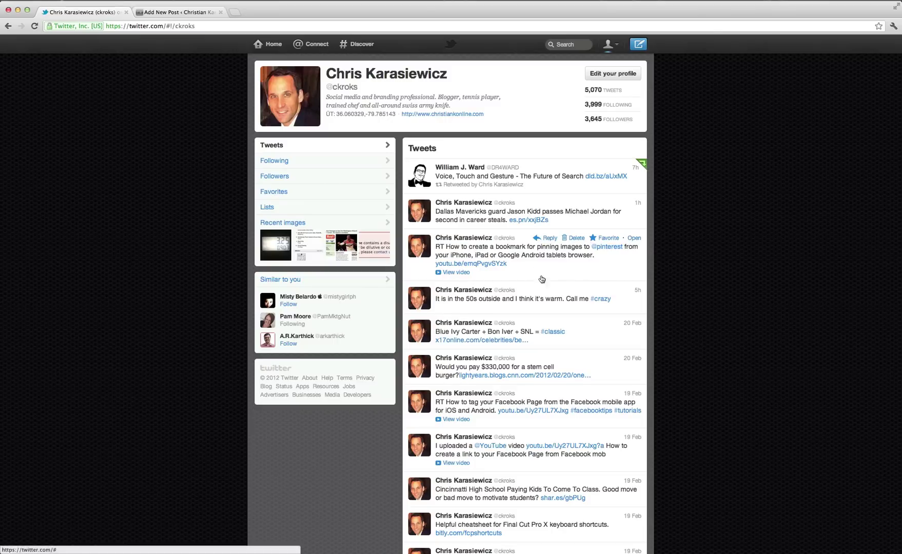
- Expand the Pinterest image-bookmarking tweet and open its detail page with the YouTube video
{"action": "left_click", "coordinate": [635, 239]}
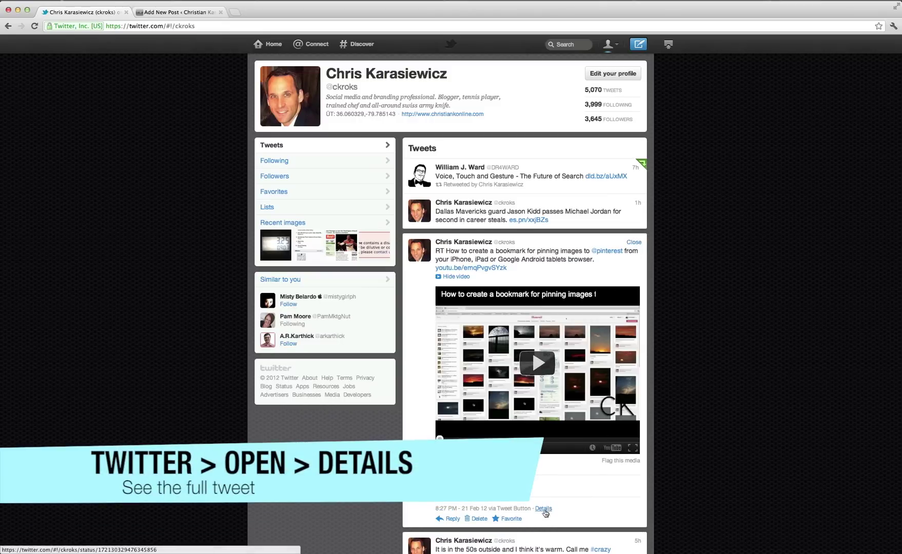
{"action": "left_click", "coordinate": [544, 509]}
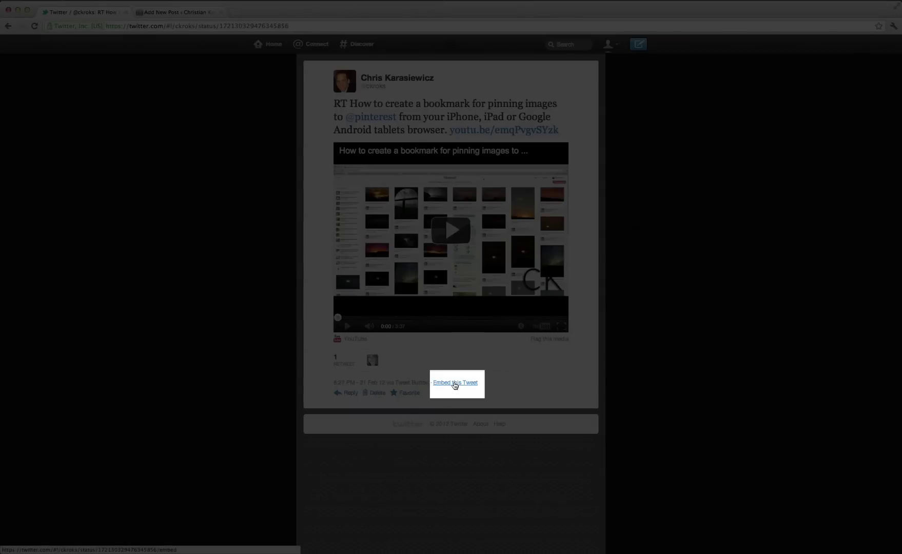
- Select the tweet's generated HTML embed code and switch to the 'Test post' WordPress draft
{"action": "left_click", "coordinate": [454, 384]}
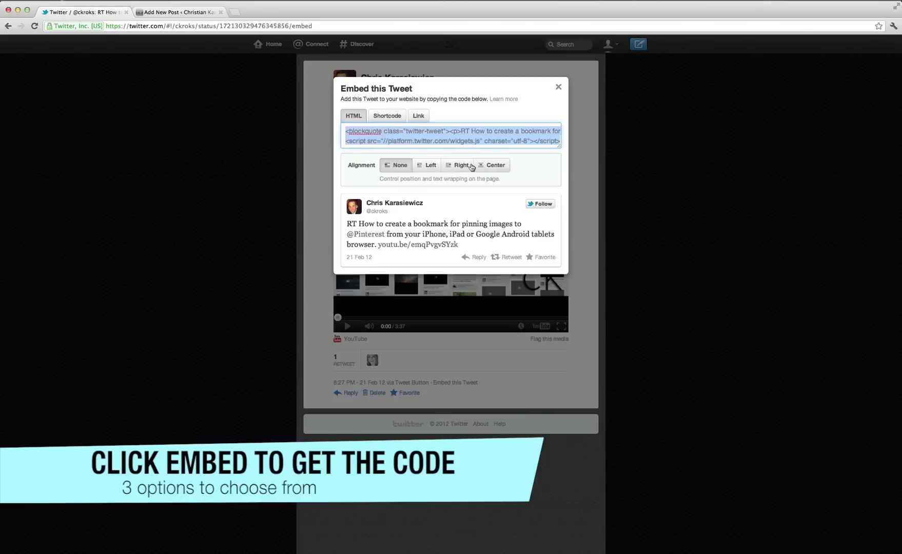
{"action": "left_click", "coordinate": [390, 141]}
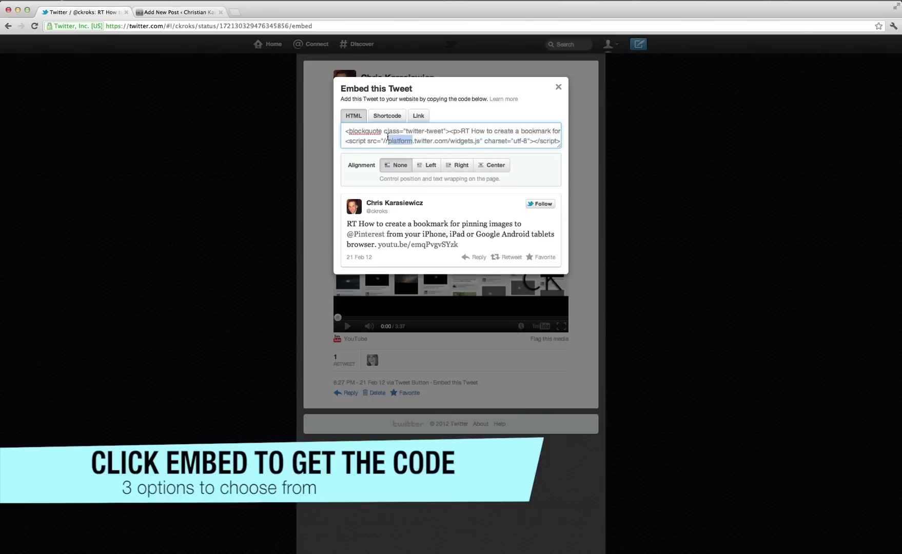
{"action": "left_click", "coordinate": [194, 13]}
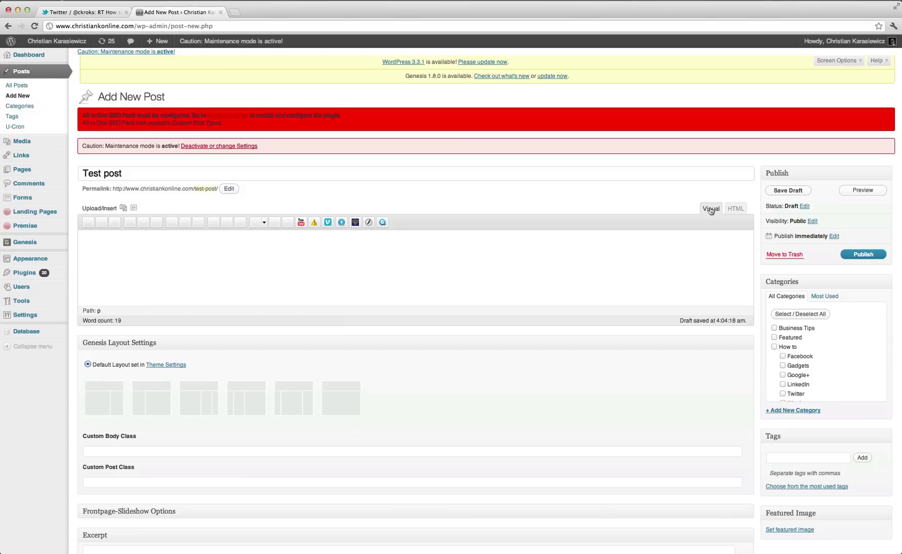
- Paste the tweet embed code into the post's HTML view, then return to Visual view
{"action": "left_click", "coordinate": [734, 209]}
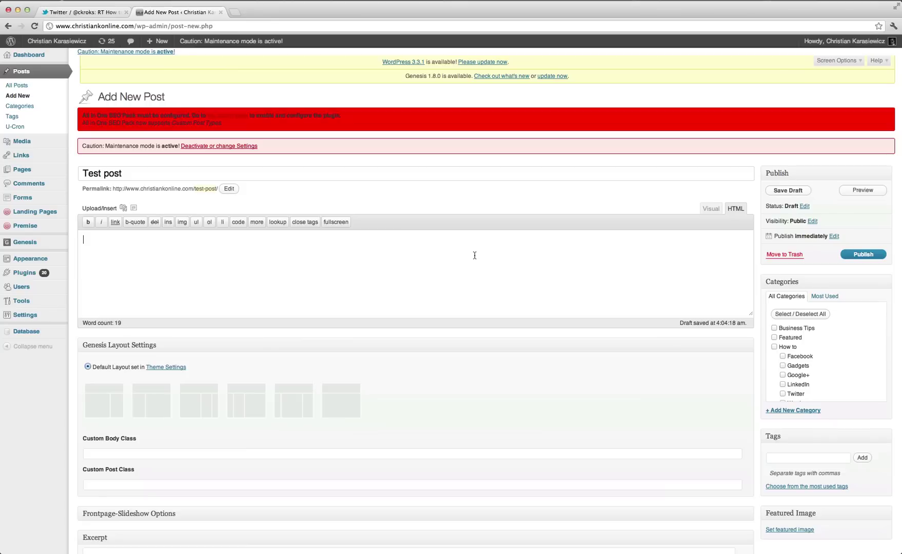
{"action": "key", "text": "ctrl+v"}
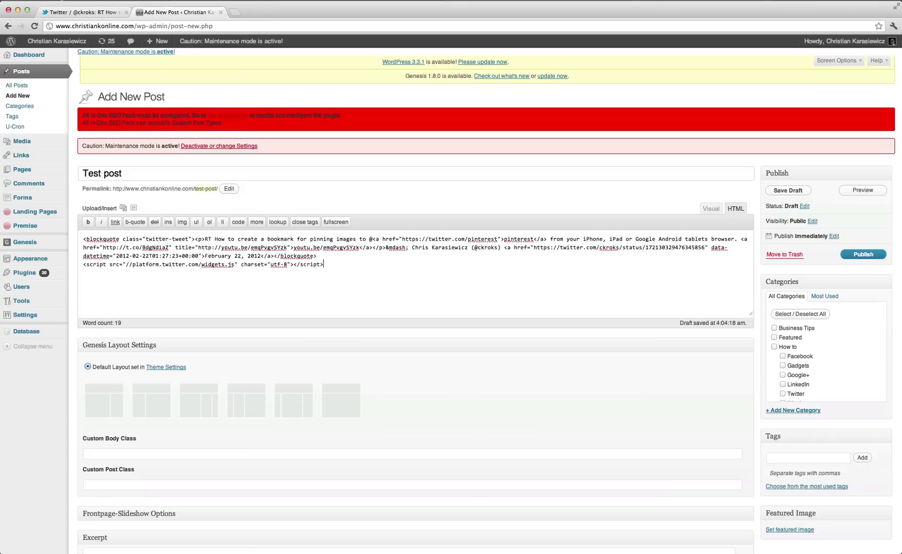
{"action": "left_click", "coordinate": [708, 210]}
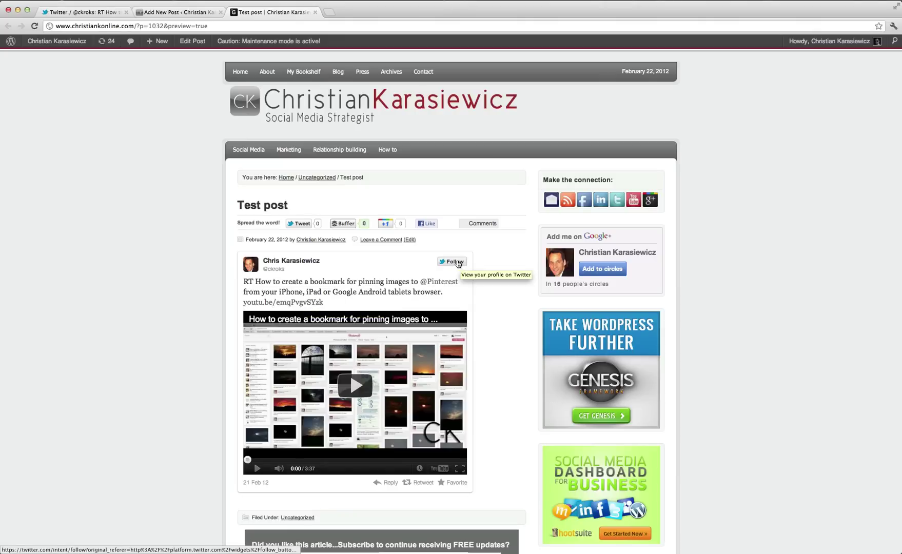
{"action": "scroll", "coordinate": [395, 317], "scroll_direction": "down", "scroll_amount": 3}
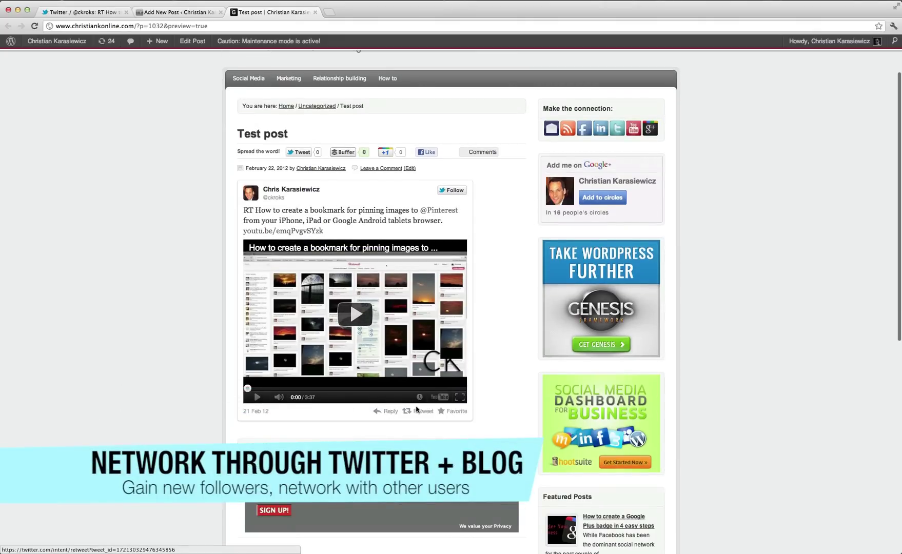
- Favorite the embedded Pinterest bookmark tweet from the Test post preview, confirming the popup
{"action": "left_click", "coordinate": [457, 412]}
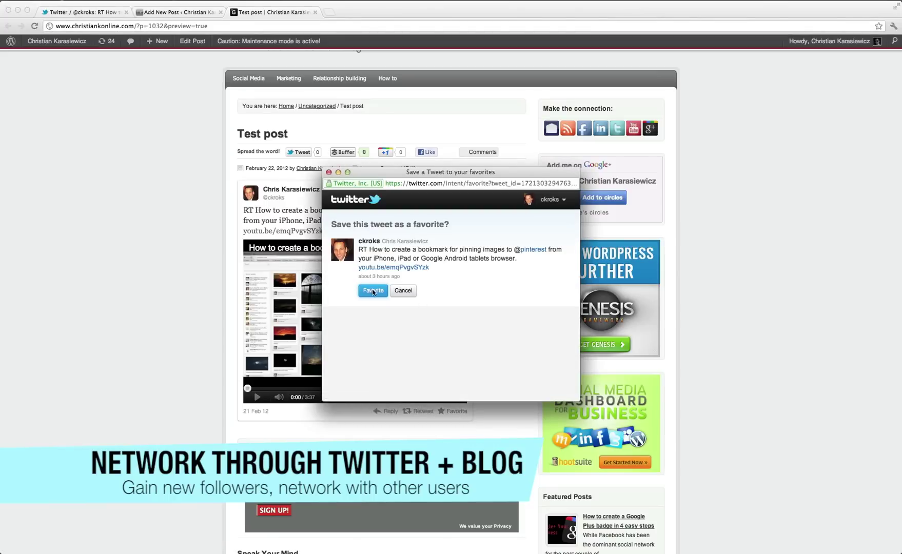
{"action": "left_click", "coordinate": [373, 292]}
{"action": "left_click", "coordinate": [340, 295]}
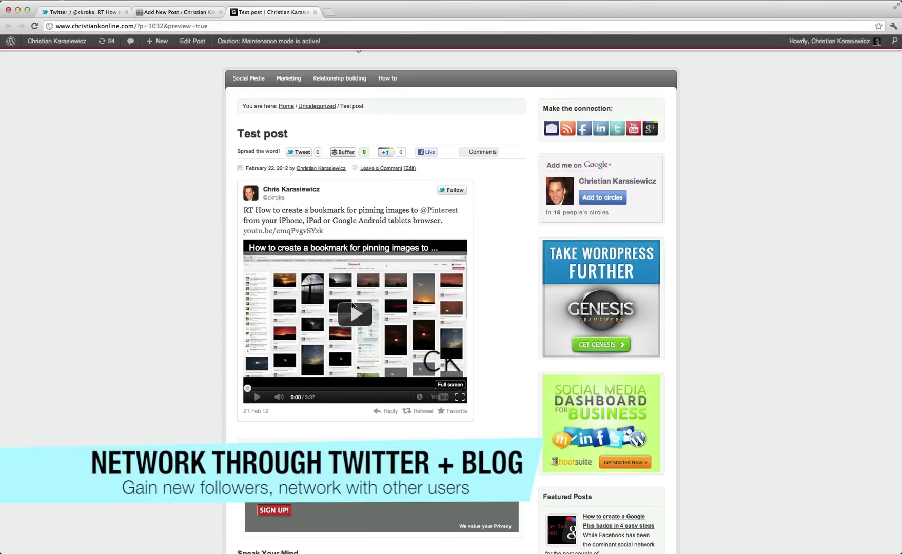
- Play the embedded tweet's YouTube video and pause it at 0:10
{"action": "left_click", "coordinate": [353, 308]}
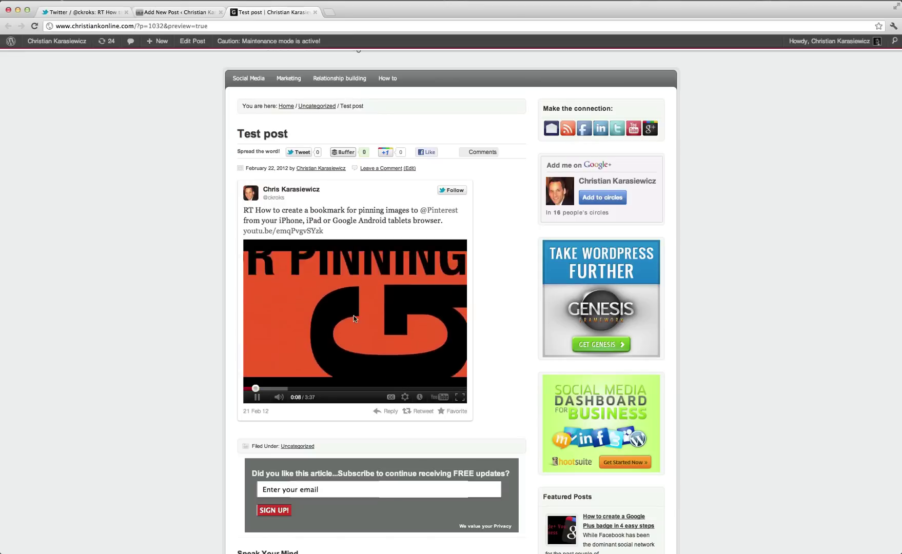
{"action": "left_click", "coordinate": [260, 398]}
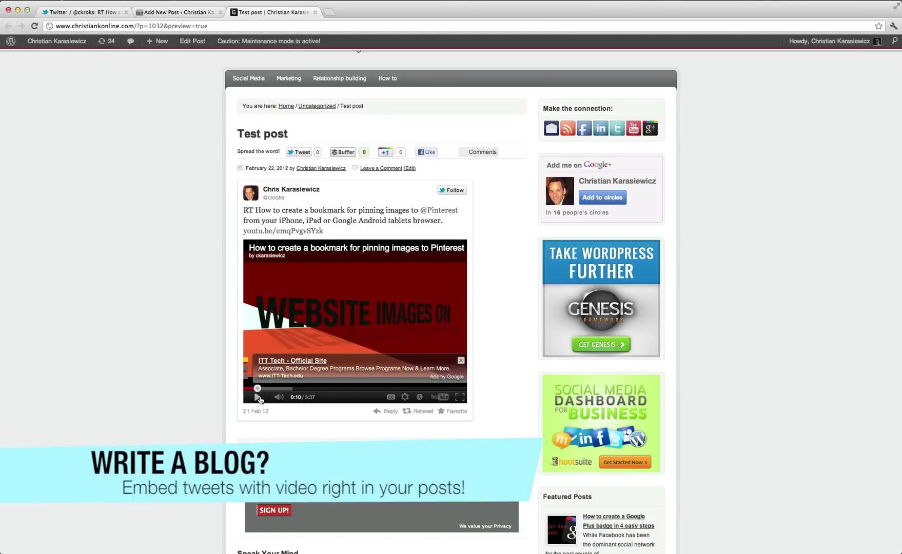